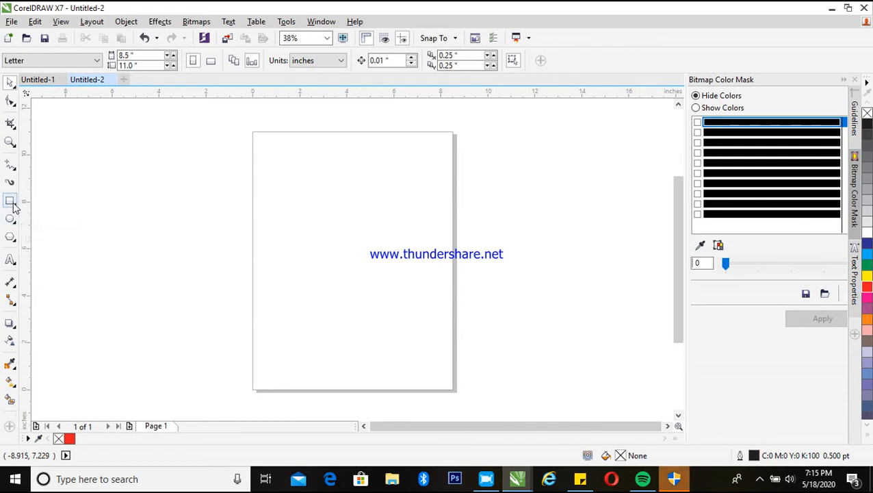
Step: Draw a rectangle about 7.13 by 5.55 inches centred on the page and give it a yellow fill and outline
{"action": "left_click", "coordinate": [10, 202]}
{"action": "left_click_drag", "start_coordinate": [263, 180], "coordinate": [433, 313]}
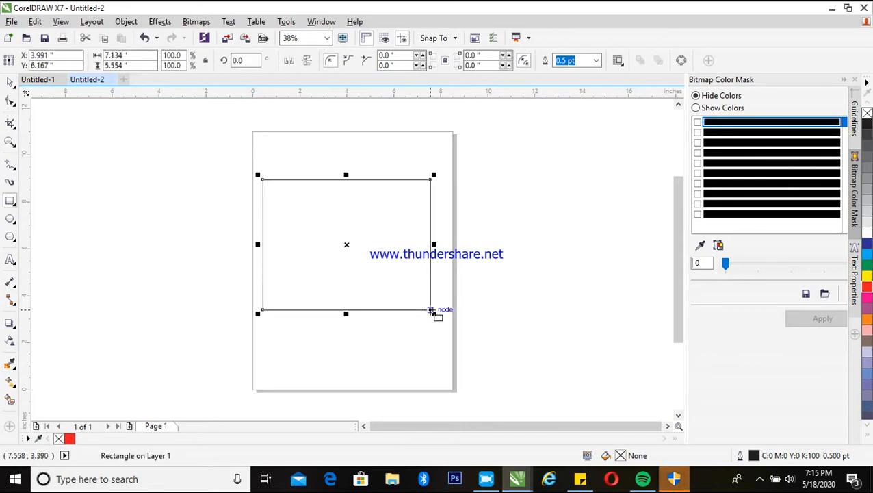
{"action": "key", "text": "space"}
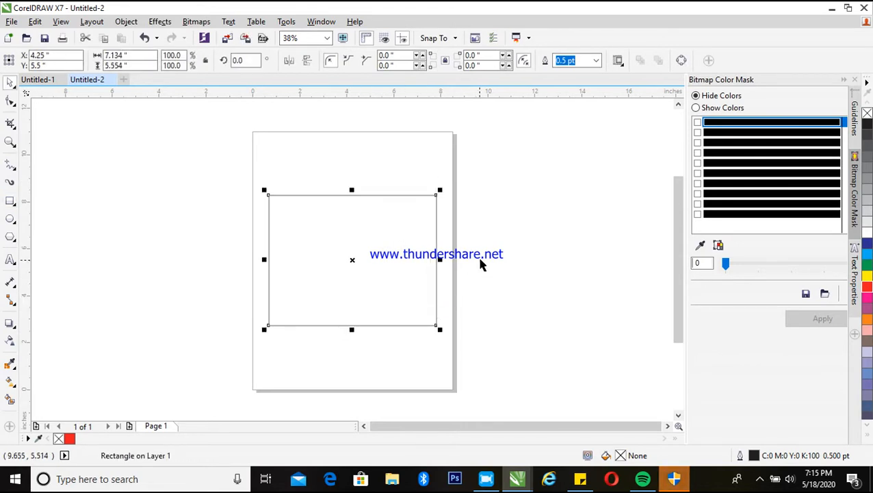
{"action": "left_click", "coordinate": [867, 276]}
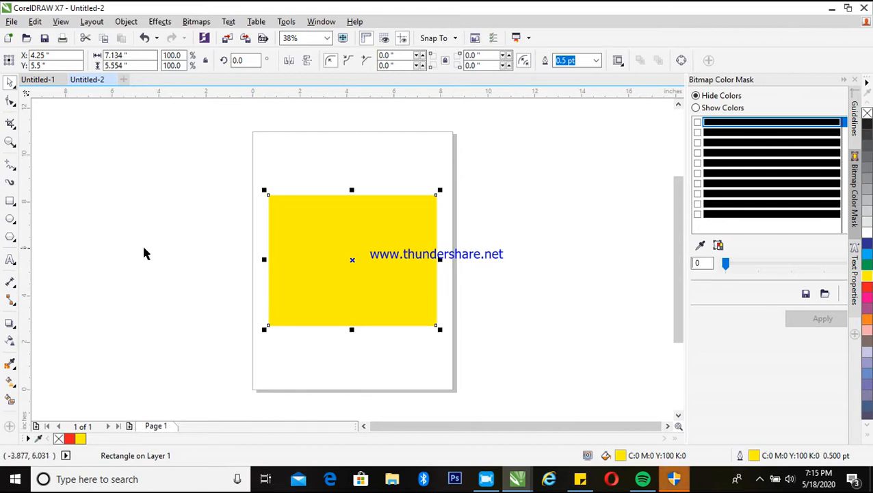
Step: Draw an ellipse about 6.19 by 2.37 inches and align it to the centre of the yellow rectangle
{"action": "left_click", "coordinate": [10, 219]}
{"action": "mouse_move", "coordinate": [291, 241]}
{"action": "left_mouse_down"}
{"action": "mouse_move", "coordinate": [428, 304]}
{"action": "mouse_move", "coordinate": [441, 300]}
{"action": "left_mouse_up"}
{"action": "key", "text": "space"}
{"action": "left_click", "coordinate": [405, 314], "text": "shift"}
{"action": "key", "text": "c"}
{"action": "key", "text": "e"}
Step: Give the ellipse a dark blue fill and outline
{"action": "left_click", "coordinate": [600, 279]}
{"action": "left_click", "coordinate": [355, 260]}
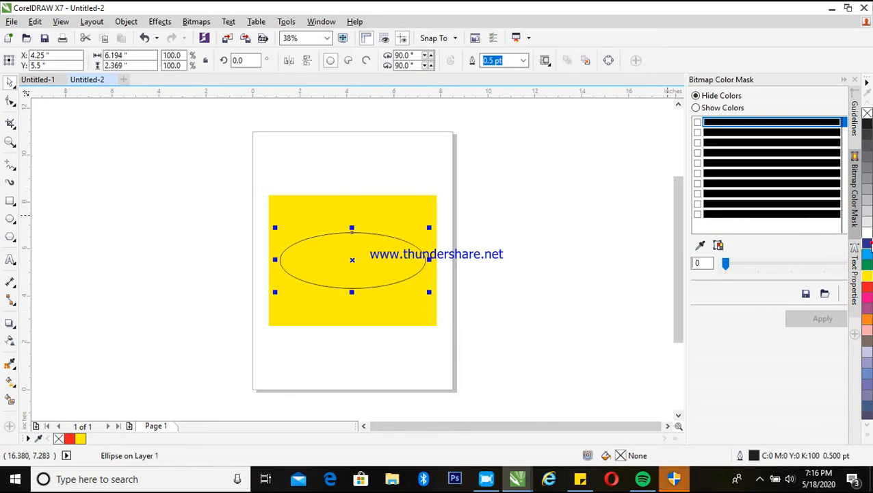
{"action": "left_click", "coordinate": [867, 241]}
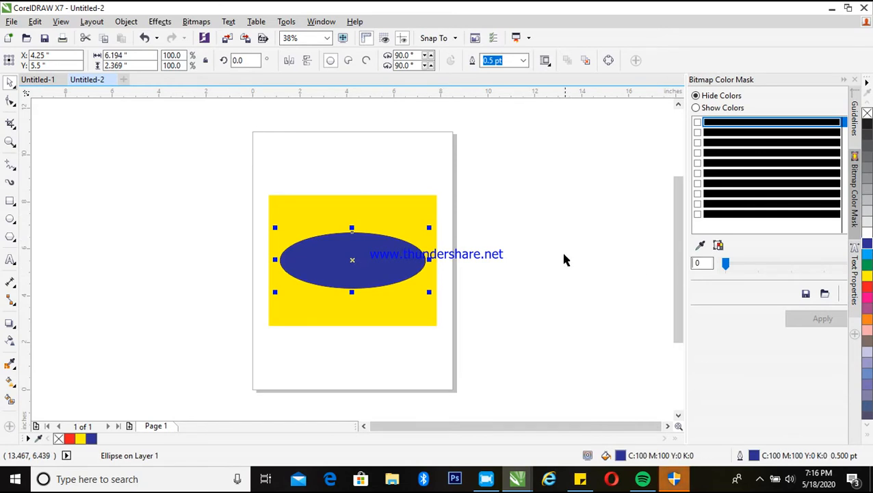
Step: Round all four corners of the yellow rectangle to a radius of about 0.72 inches
{"action": "left_click", "coordinate": [430, 314]}
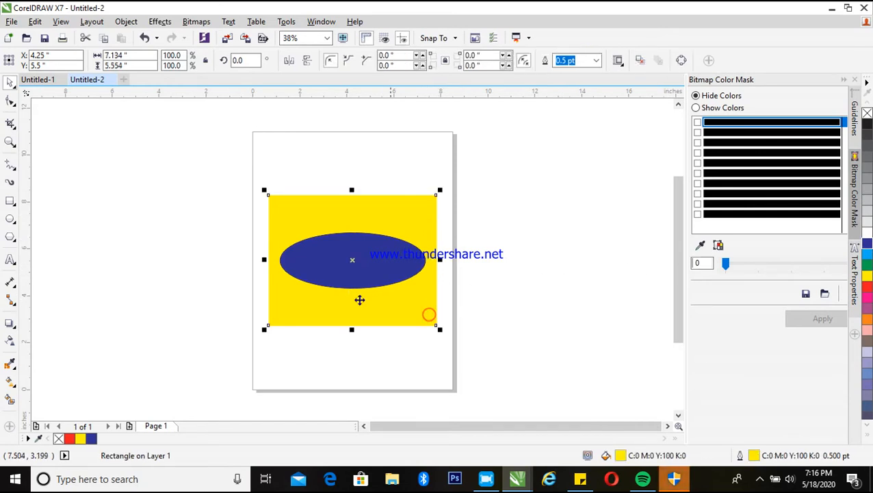
{"action": "left_click", "coordinate": [10, 100]}
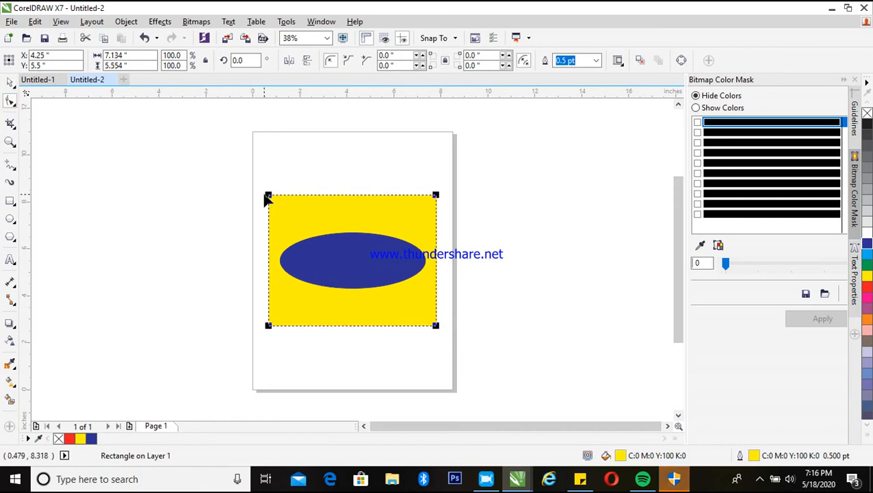
{"action": "left_click_drag", "start_coordinate": [270, 198], "coordinate": [270, 211]}
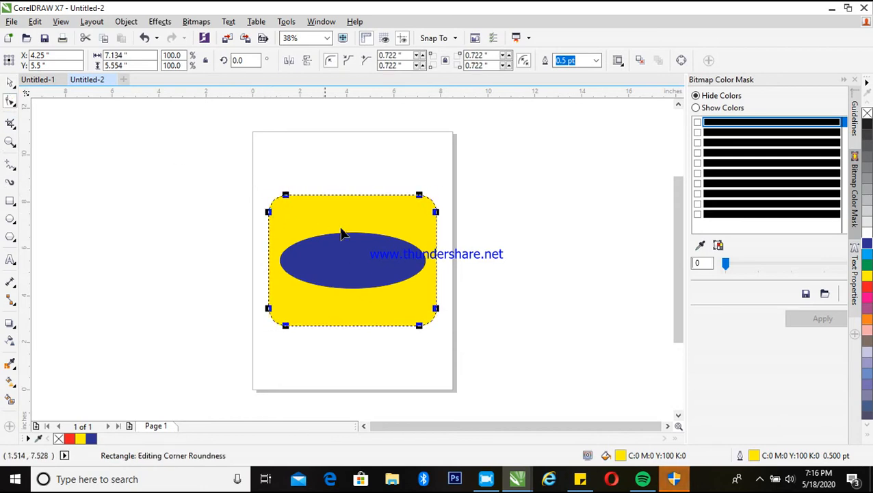
{"action": "key", "text": "space"}
Step: Narrow the yellow rectangle from its right side to about 5.73 inches wide
{"action": "left_click", "coordinate": [412, 217]}
{"action": "left_click", "coordinate": [419, 234]}
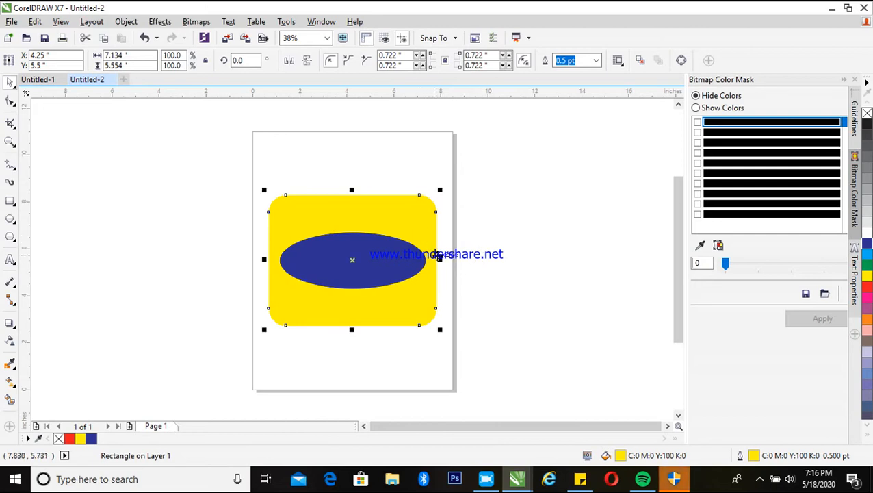
{"action": "left_click_drag", "start_coordinate": [436, 259], "coordinate": [418, 260]}
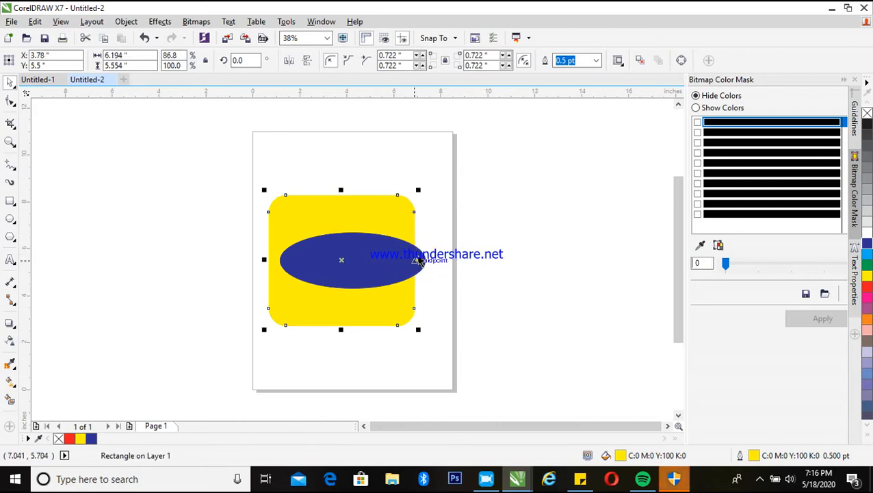
{"action": "left_click_drag", "start_coordinate": [413, 260], "coordinate": [404, 260]}
Step: Scale the blue ellipse proportionally to about 5.07 by 1.94 inches and align it with the yellow rectangle's centre
{"action": "left_click", "coordinate": [404, 264]}
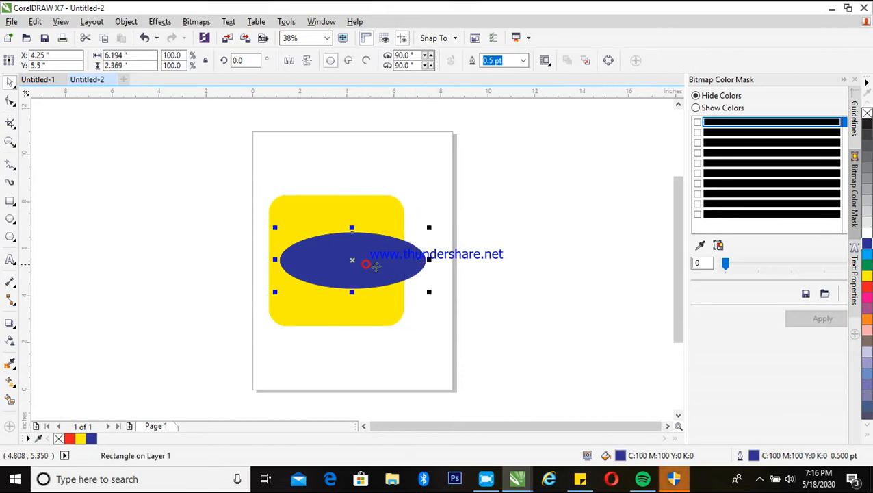
{"action": "left_click_drag", "start_coordinate": [425, 288], "coordinate": [400, 283]}
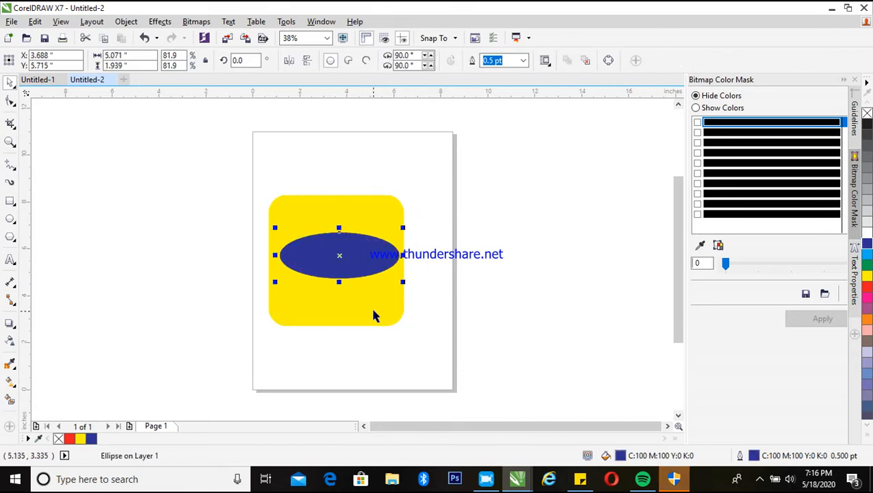
{"action": "left_click", "coordinate": [374, 311], "text": "shift"}
{"action": "key", "text": "e"}
{"action": "left_click", "coordinate": [487, 269]}
Step: Stretch the blue ellipse to about 2.14 inches high and centre it on the yellow rectangle again
{"action": "key", "text": "z"}
{"action": "key", "text": "space"}
{"action": "left_click_drag", "start_coordinate": [209, 159], "coordinate": [419, 341]}
{"action": "key", "text": "z"}
{"action": "left_click_drag", "start_coordinate": [205, 161], "coordinate": [414, 342]}
{"action": "key", "text": "space"}
{"action": "left_click", "coordinate": [539, 280]}
{"action": "left_click", "coordinate": [417, 270]}
{"action": "left_click_drag", "start_coordinate": [374, 301], "coordinate": [375, 309]}
{"action": "left_click", "coordinate": [376, 336], "text": "shift"}
{"action": "left_click", "coordinate": [165, 272]}
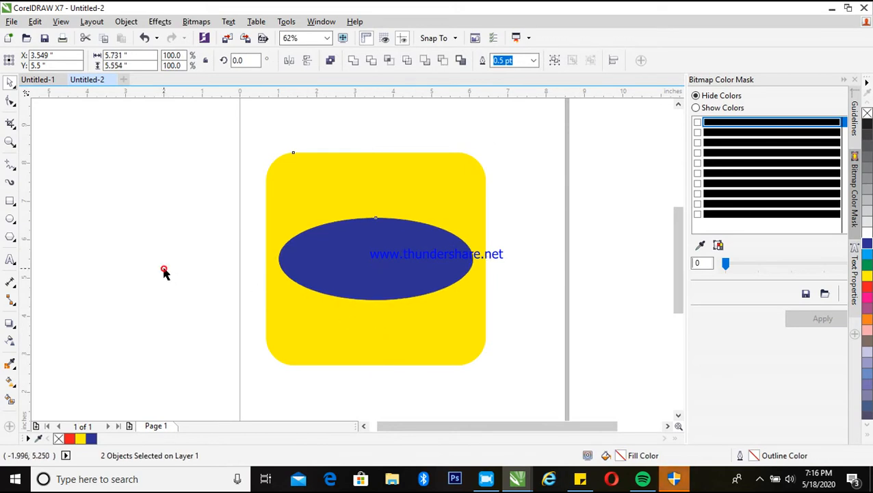
Step: Add the artistic text "mtn" in the empty area left of the page
{"action": "left_click", "coordinate": [11, 260]}
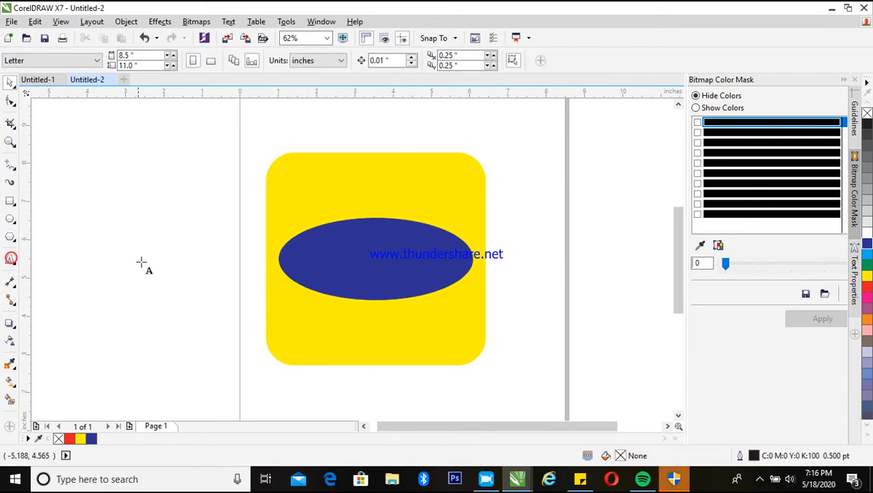
{"action": "left_click", "coordinate": [141, 260]}
{"action": "type", "text": "mtn"}
{"action": "key", "text": "ctrl+space"}
Step: Change the text to uppercase and set its font to Haettenschweiler
{"action": "left_click", "coordinate": [229, 21]}
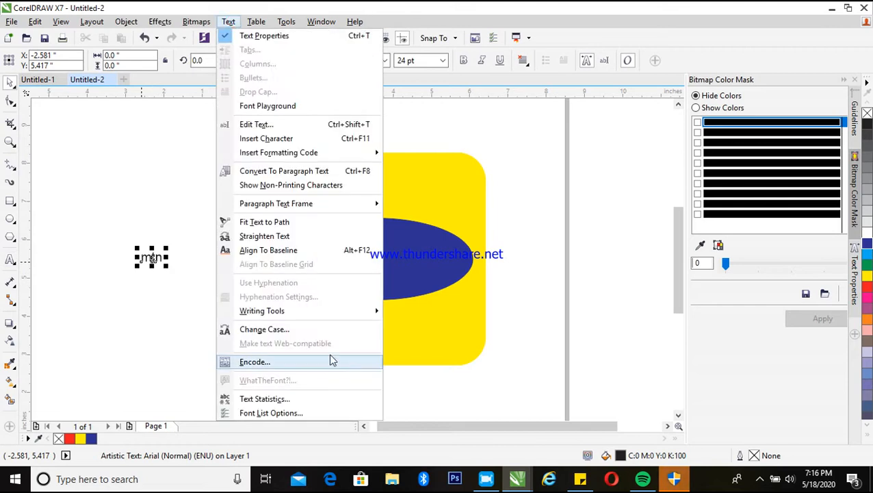
{"action": "left_click", "coordinate": [290, 329]}
{"action": "key", "text": "Down"}
{"action": "key", "text": "Down"}
{"action": "key", "text": "Return"}
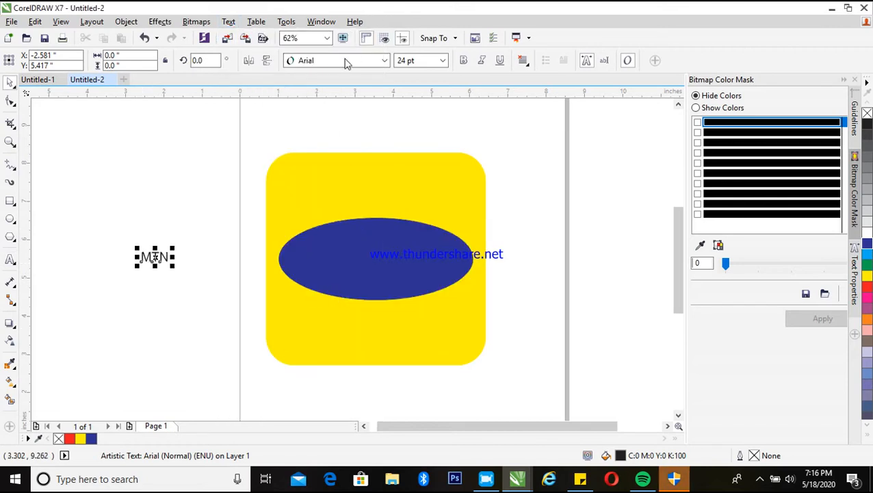
{"action": "left_click", "coordinate": [346, 62]}
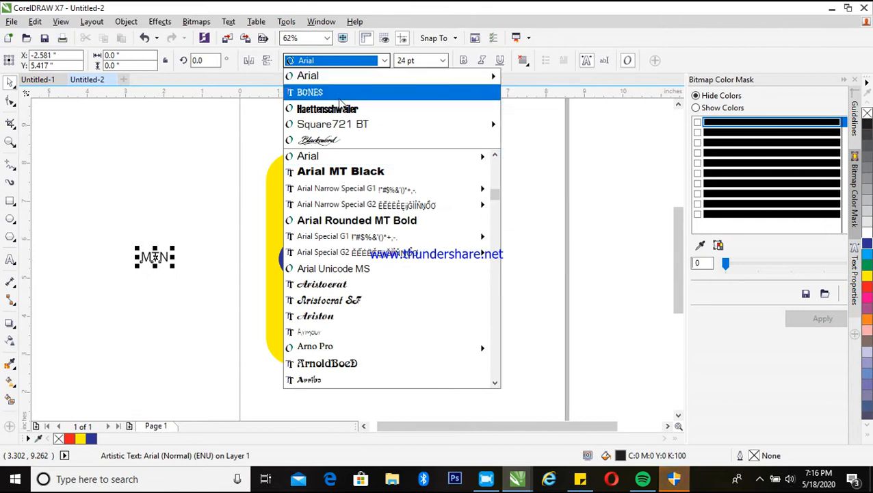
{"action": "left_click", "coordinate": [340, 108]}
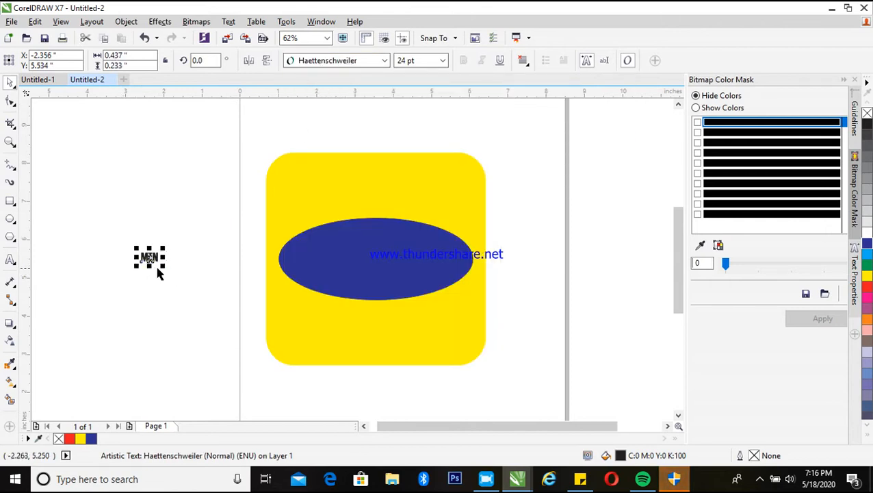
Step: Enlarge the MTN text to about 109 pt over the blue ellipse and fill it white
{"action": "left_click_drag", "start_coordinate": [163, 267], "coordinate": [227, 325]}
{"action": "left_click_drag", "start_coordinate": [202, 280], "coordinate": [389, 268]}
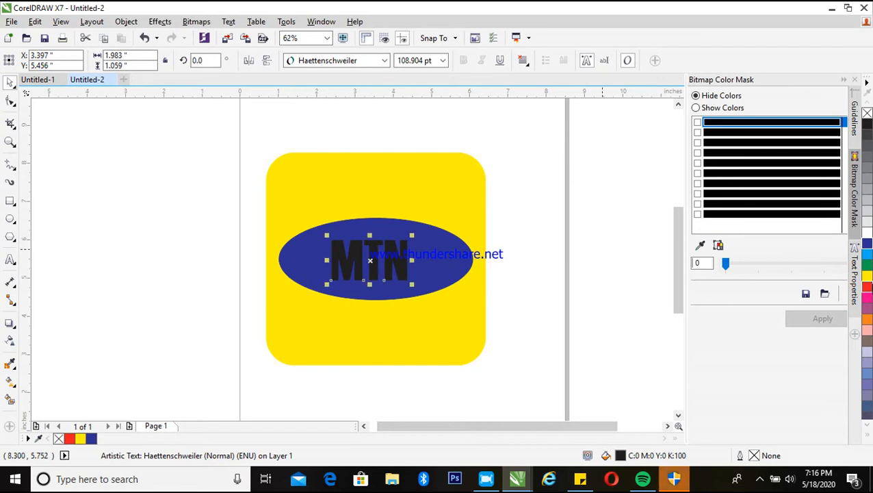
{"action": "left_click", "coordinate": [867, 234]}
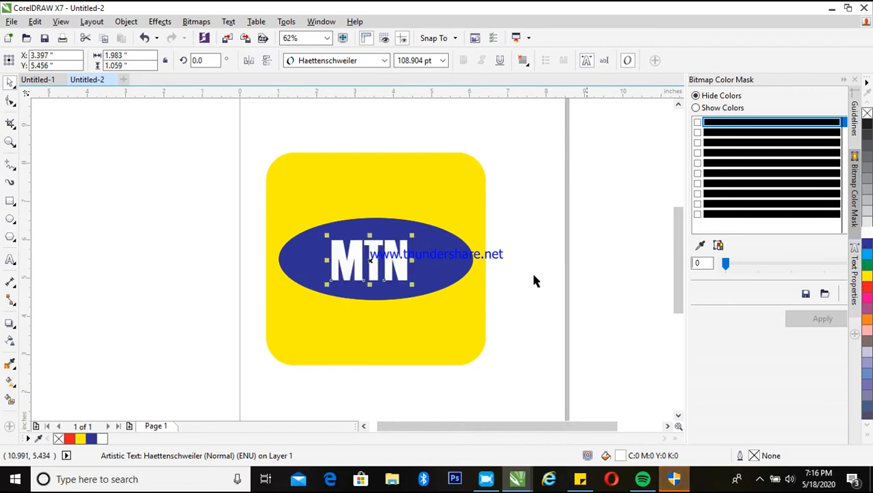
Step: Enlarge the MTN text to about 126 pt and centre it on the blue ellipse
{"action": "left_click_drag", "start_coordinate": [411, 287], "coordinate": [424, 296]}
{"action": "left_click", "coordinate": [440, 267], "text": "shift"}
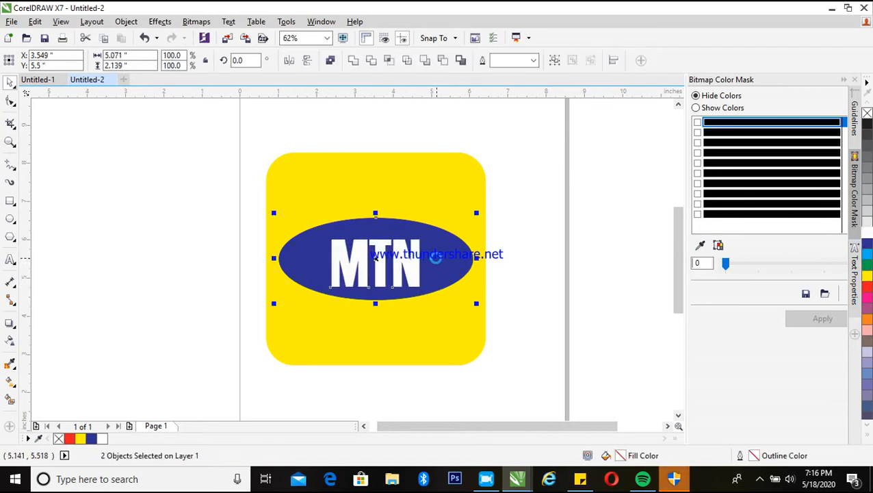
{"action": "left_click", "coordinate": [579, 237]}
Step: Squash the MTN text to about 1.01 inches high and centre it on the ellipse again
{"action": "left_click", "coordinate": [352, 253]}
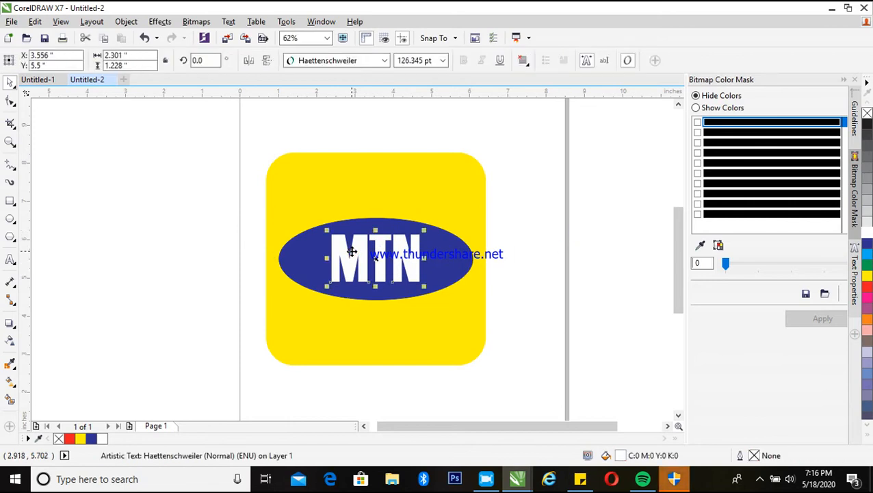
{"action": "left_click_drag", "start_coordinate": [375, 286], "coordinate": [376, 274]}
{"action": "left_click", "coordinate": [458, 263], "text": "shift"}
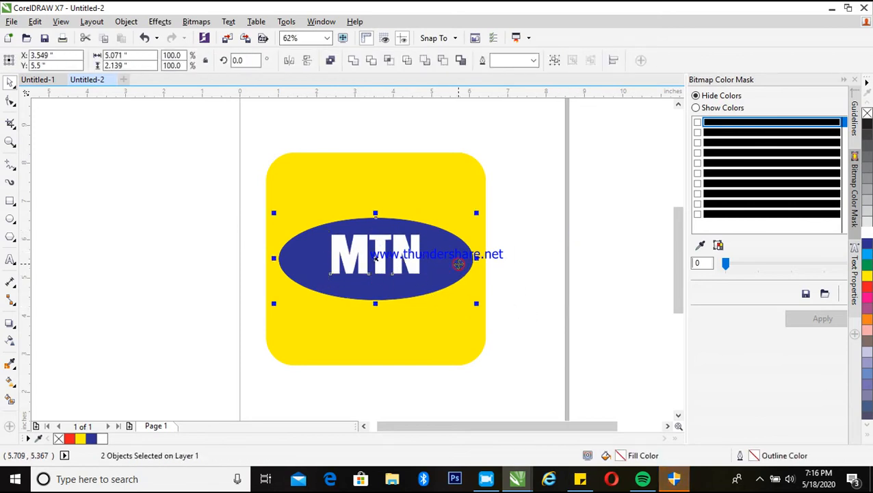
{"action": "left_click", "coordinate": [563, 237]}
Step: Widen the letter spacing of the MTN text with the Shape tool until it is about 2.46 inches wide
{"action": "left_click", "coordinate": [396, 254]}
{"action": "left_click", "coordinate": [10, 101]}
{"action": "left_click_drag", "start_coordinate": [428, 291], "coordinate": [323, 219]}
{"action": "key", "text": "space"}
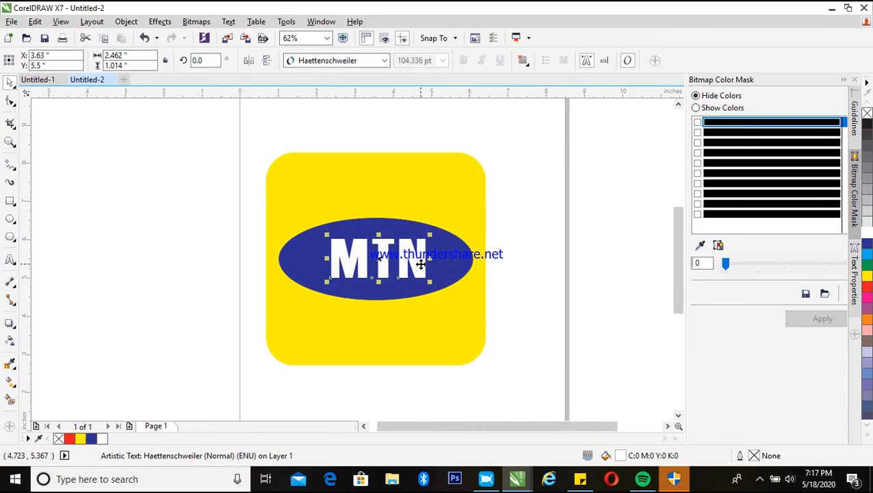
Step: Break the MTN artistic text apart into separate letters
{"action": "left_click", "coordinate": [126, 21]}
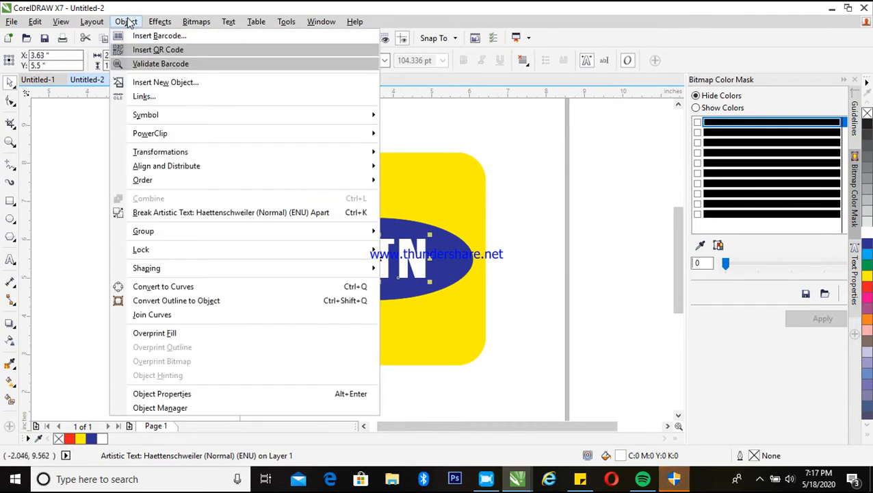
{"action": "left_click", "coordinate": [186, 215]}
{"action": "left_click", "coordinate": [541, 270]}
Step: Give the letter T a yellow fill and outline
{"action": "left_click", "coordinate": [381, 250]}
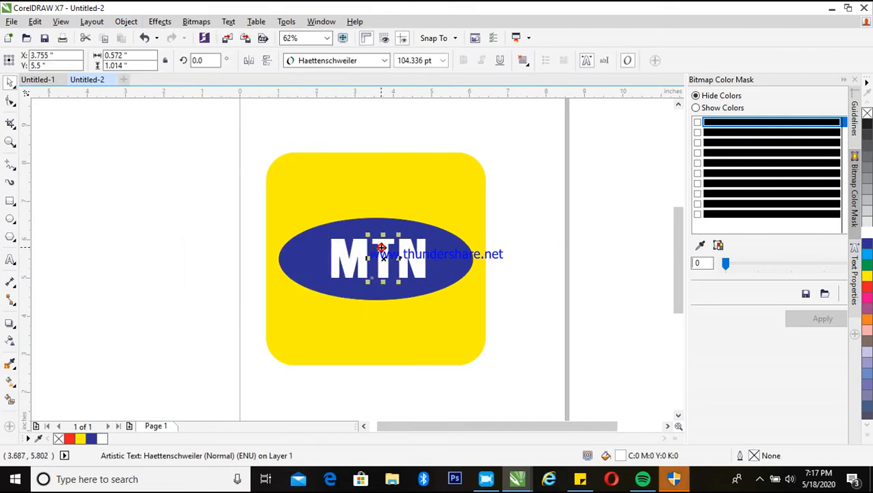
{"action": "left_click", "coordinate": [866, 276]}
{"action": "right_click", "coordinate": [866, 276]}
Step: Draw a rectangle about 0.31 by 0.21 inches over the foot of the T and colour it red
{"action": "key", "text": "z"}
{"action": "left_click_drag", "start_coordinate": [222, 220], "coordinate": [567, 314]}
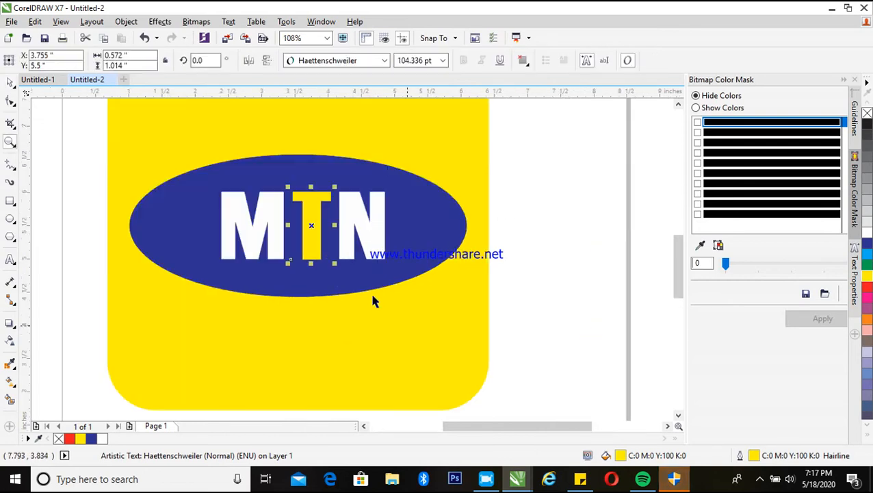
{"action": "left_click", "coordinate": [10, 200]}
{"action": "left_click_drag", "start_coordinate": [303, 245], "coordinate": [322, 257]}
{"action": "left_click", "coordinate": [866, 284]}
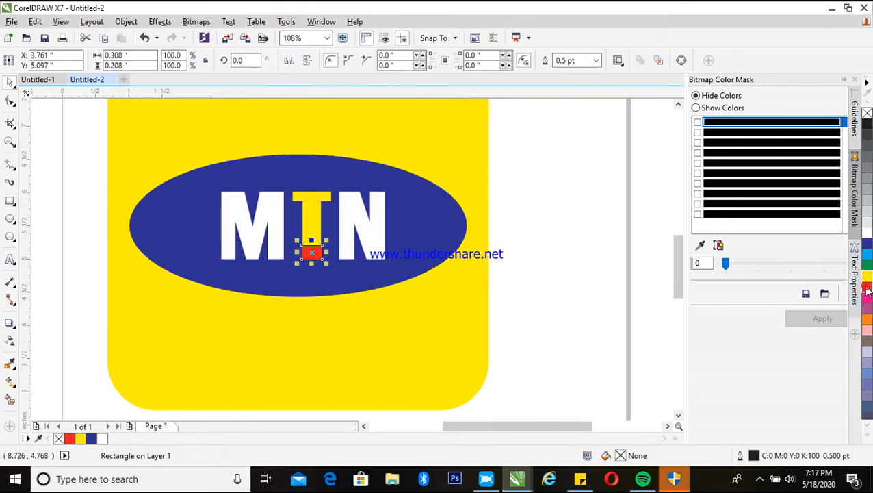
Step: Narrow the red rectangle from both sides to about 0.28 inches to match the width of the T's stem
{"action": "key", "text": "z"}
{"action": "left_click_drag", "start_coordinate": [277, 238], "coordinate": [357, 267]}
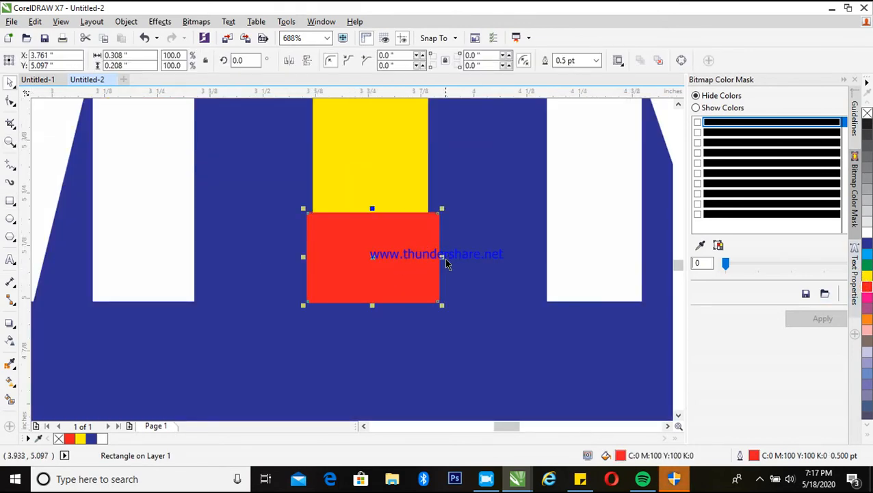
{"action": "left_click_drag", "start_coordinate": [442, 257], "coordinate": [432, 258]}
{"action": "left_click_drag", "start_coordinate": [303, 256], "coordinate": [307, 258]}
{"action": "key", "text": "z"}
{"action": "left_click_drag", "start_coordinate": [275, 187], "coordinate": [343, 264]}
{"action": "key", "text": "space"}
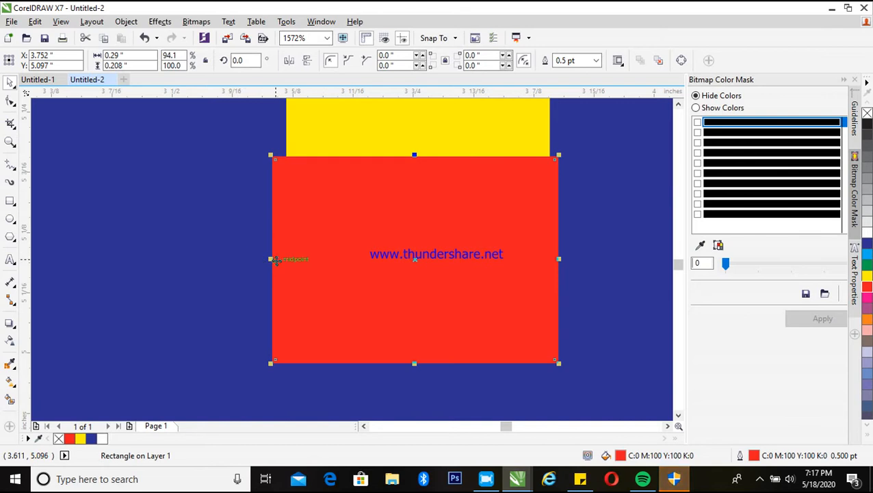
{"action": "left_click_drag", "start_coordinate": [271, 261], "coordinate": [282, 260]}
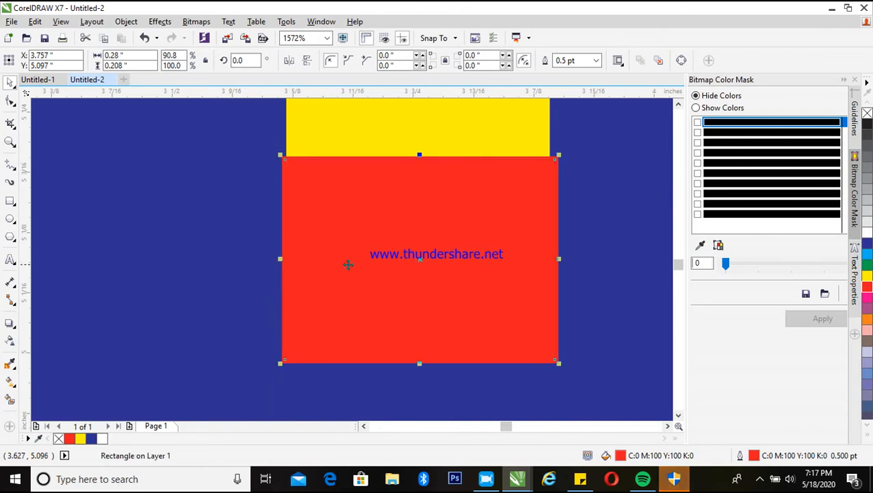
Step: Group all the logo's shapes and letters into one object
{"action": "key", "text": "z"}
{"action": "right_click", "coordinate": [353, 263]}
{"action": "right_click", "coordinate": [354, 253]}
{"action": "right_click", "coordinate": [380, 234]}
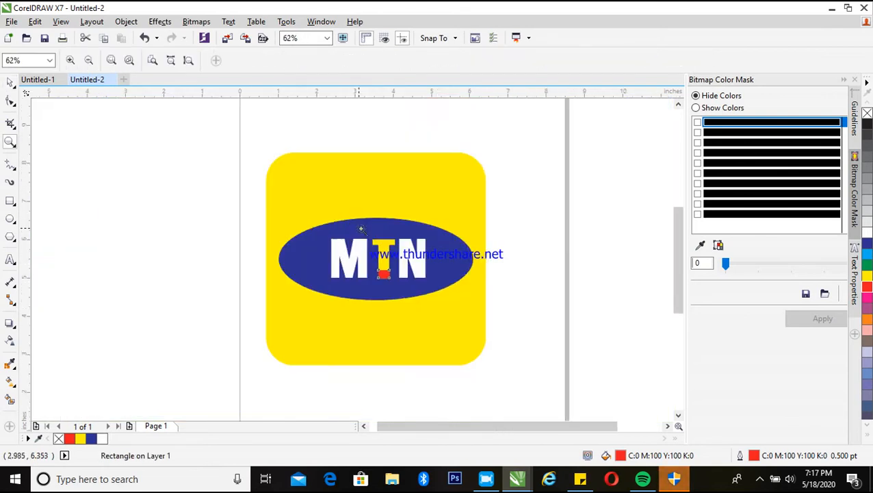
{"action": "right_click", "coordinate": [384, 236]}
{"action": "key", "text": "space"}
{"action": "left_click_drag", "start_coordinate": [246, 172], "coordinate": [434, 355]}
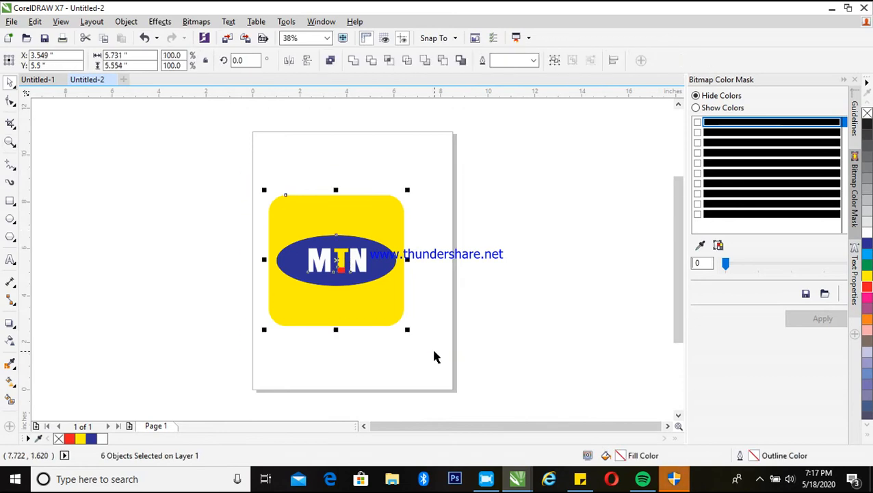
{"action": "key", "text": "ctrl+g"}
Step: Move the grouped logo off the page into the empty area to its left
{"action": "key", "text": "z"}
{"action": "right_click", "coordinate": [450, 272]}
{"action": "key", "text": "space"}
{"action": "left_click_drag", "start_coordinate": [382, 259], "coordinate": [198, 257]}
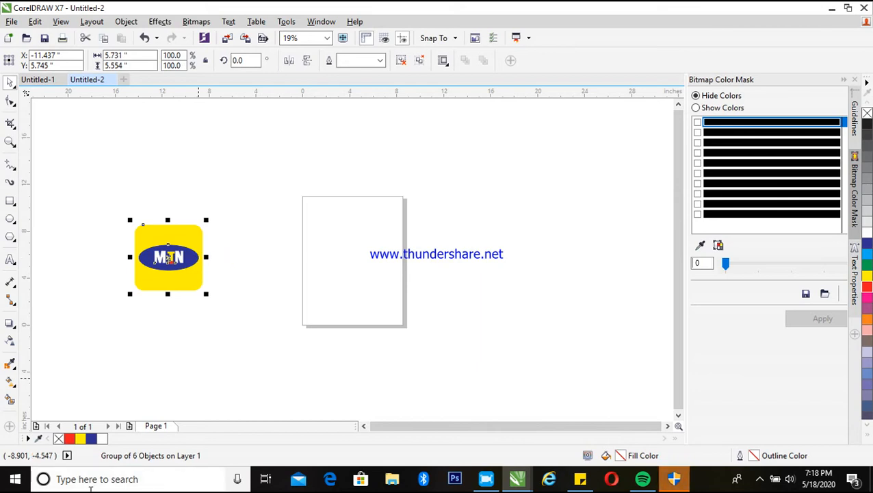
Step: Scale the logo group down to about 3.5 by 3.39 inches and move it above and left of the page
{"action": "left_click", "coordinate": [487, 238]}
{"action": "left_click_drag", "start_coordinate": [105, 183], "coordinate": [176, 266]}
{"action": "left_click_drag", "start_coordinate": [157, 247], "coordinate": [223, 161]}
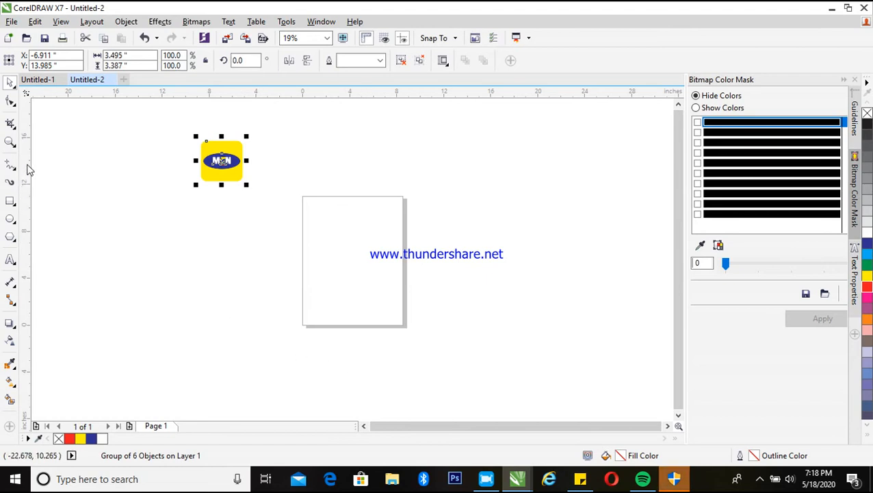
{"action": "left_click", "coordinate": [10, 218]}
{"action": "left_click_drag", "start_coordinate": [250, 240], "coordinate": [370, 336]}
{"action": "mouse_move", "coordinate": [325, 302]}
{"action": "left_mouse_down"}
{"action": "mouse_move", "coordinate": [351, 275]}
{"action": "mouse_move", "coordinate": [337, 319]}
{"action": "mouse_move", "coordinate": [340, 304]}
{"action": "left_mouse_up"}
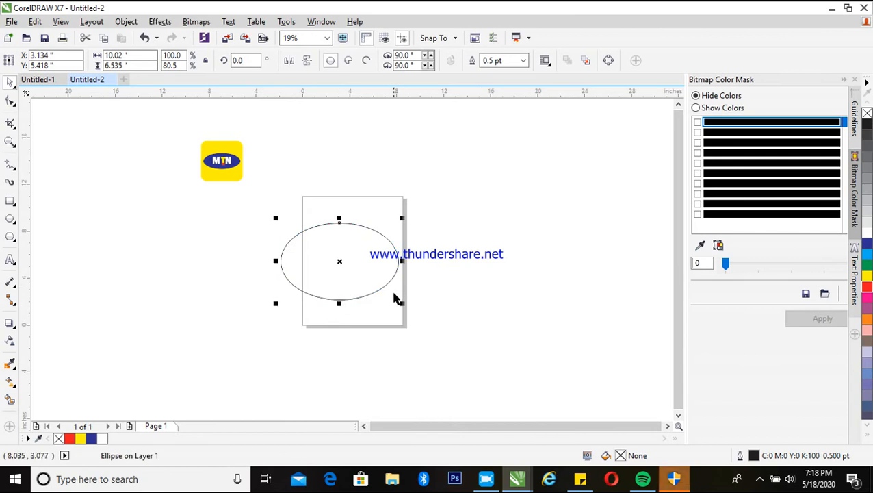
{"action": "key", "text": "Delete"}
Step: Draw a rectangle about 6.26 by 5.06 inches and centre it on the page
{"action": "key", "text": "F6"}
{"action": "mouse_move", "coordinate": [319, 232]}
{"action": "left_mouse_down"}
{"action": "mouse_move", "coordinate": [397, 301]}
{"action": "mouse_move", "coordinate": [394, 290]}
{"action": "left_mouse_up"}
{"action": "key", "text": "z"}
{"action": "left_click_drag", "start_coordinate": [269, 175], "coordinate": [437, 366]}
{"action": "key", "text": "space"}
{"action": "left_click", "coordinate": [375, 231]}
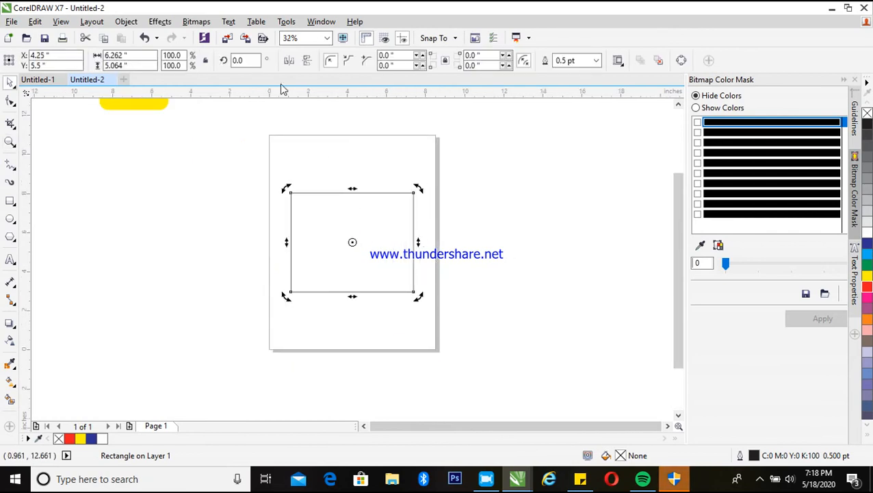
Step: Place guidelines along all four edges of the rectangle
{"action": "left_click_drag", "start_coordinate": [293, 93], "coordinate": [296, 193]}
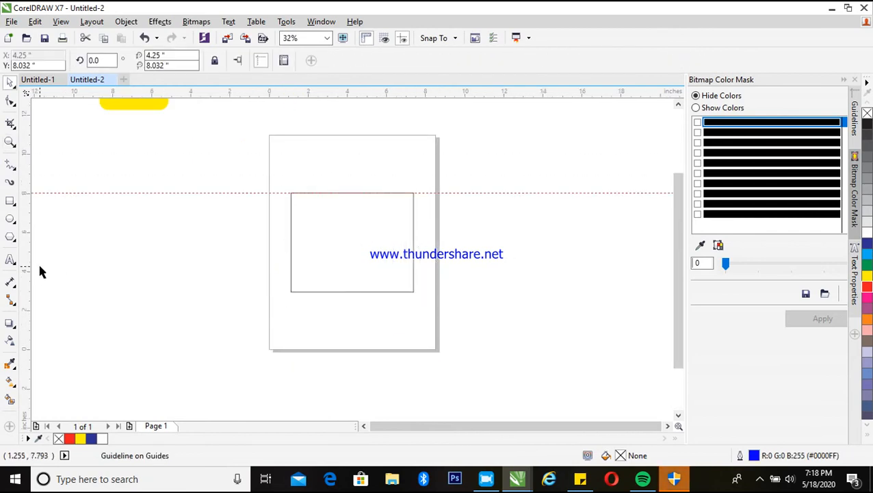
{"action": "left_click_drag", "start_coordinate": [26, 266], "coordinate": [291, 281]}
{"action": "left_click_drag", "start_coordinate": [23, 315], "coordinate": [404, 310]}
{"action": "left_click_drag", "start_coordinate": [412, 314], "coordinate": [415, 312]}
{"action": "left_click_drag", "start_coordinate": [353, 92], "coordinate": [335, 292]}
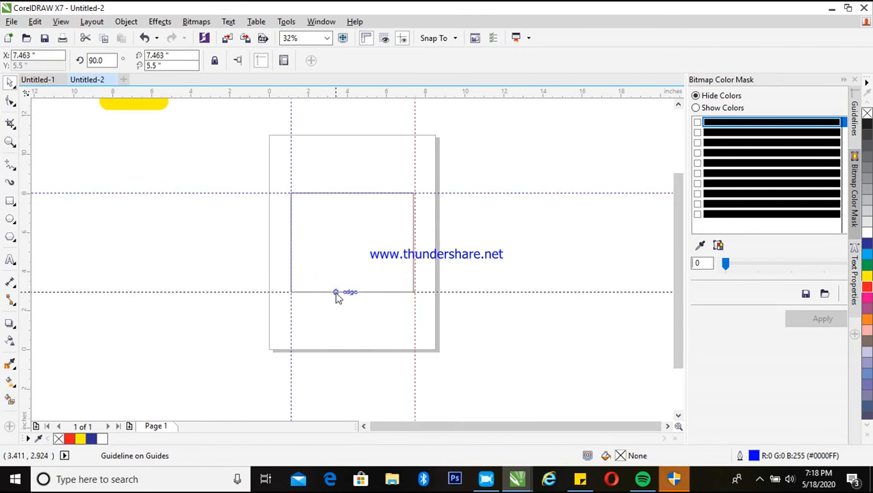
Step: Convert the rectangle to curves
{"action": "left_click", "coordinate": [344, 238]}
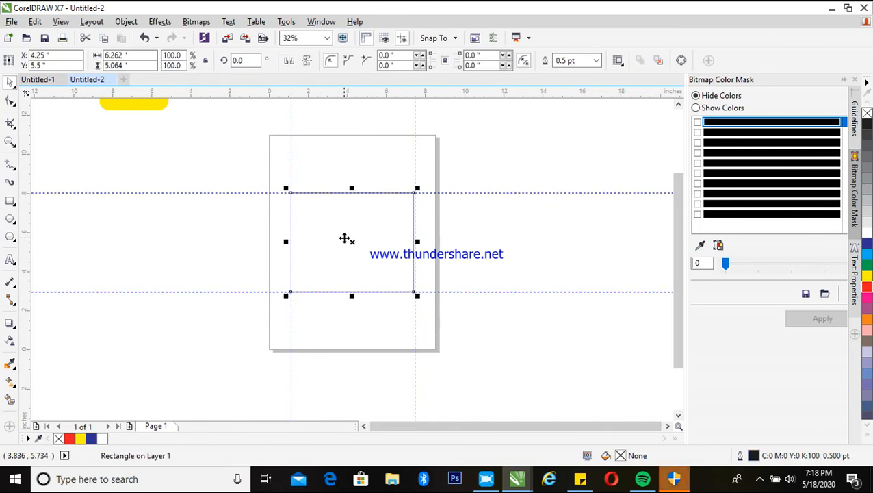
{"action": "left_click", "coordinate": [10, 100]}
{"action": "right_click", "coordinate": [362, 270]}
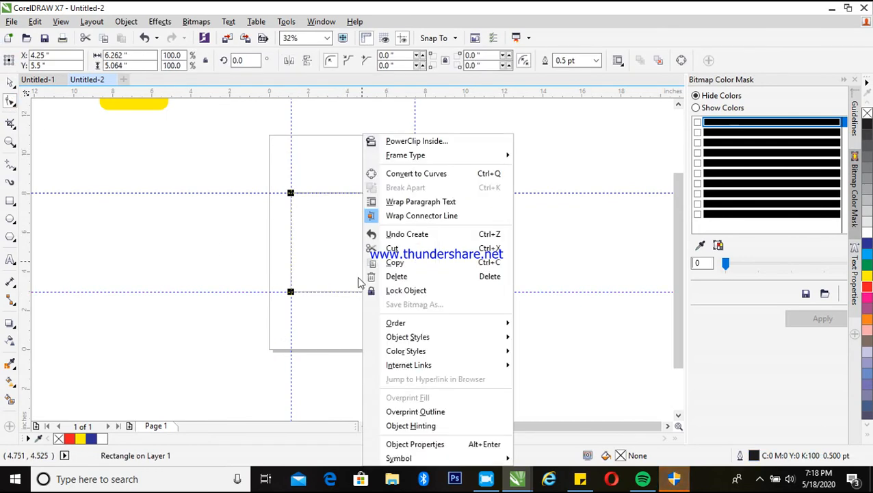
{"action": "left_click", "coordinate": [351, 291]}
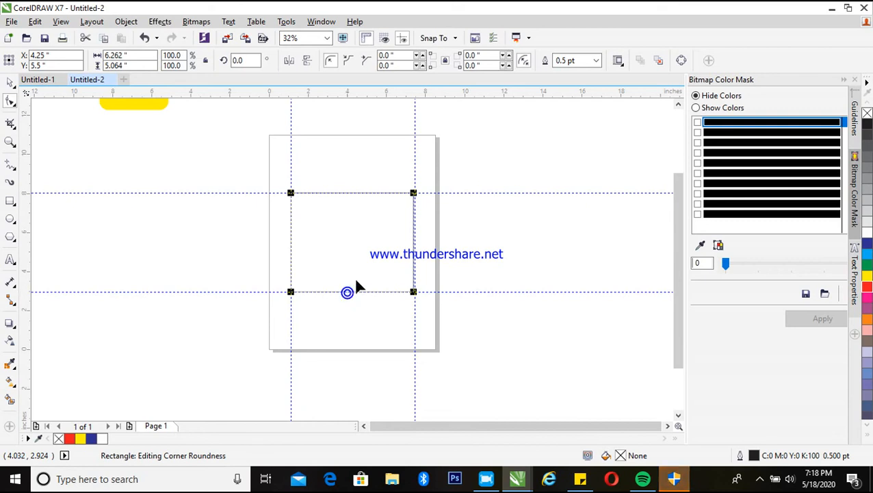
{"action": "right_click", "coordinate": [353, 295]}
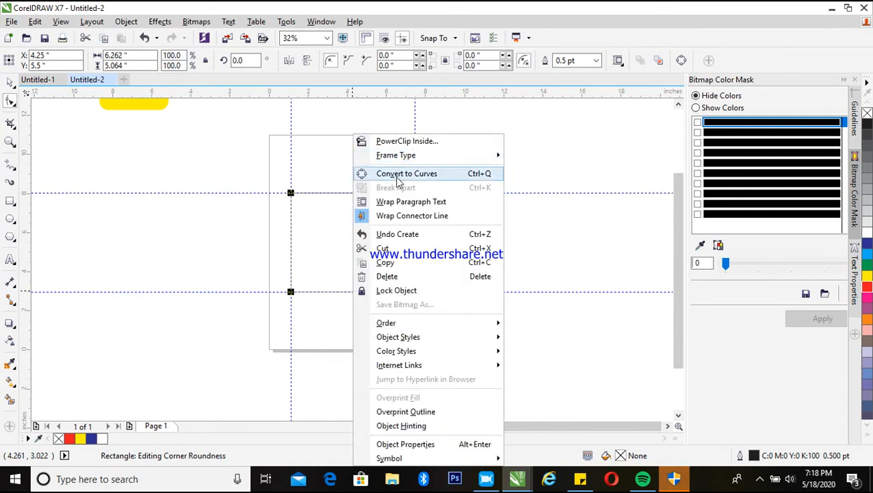
{"action": "left_click", "coordinate": [397, 174]}
Step: Add a node at the middle of the rectangle's lower edge and pull it down into a point
{"action": "double_click", "coordinate": [350, 293]}
{"action": "double_click", "coordinate": [351, 293]}
{"action": "double_click", "coordinate": [349, 293]}
{"action": "left_click_drag", "start_coordinate": [349, 293], "coordinate": [349, 325]}
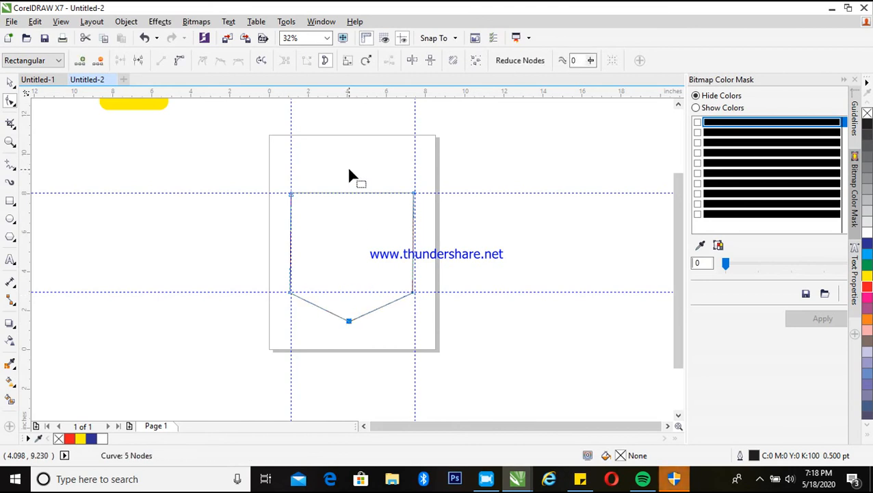
Step: Convert the shape's upper edge to a curve and delete the two upper corner nodes to form an arch
{"action": "right_click", "coordinate": [347, 197]}
{"action": "left_click", "coordinate": [408, 246]}
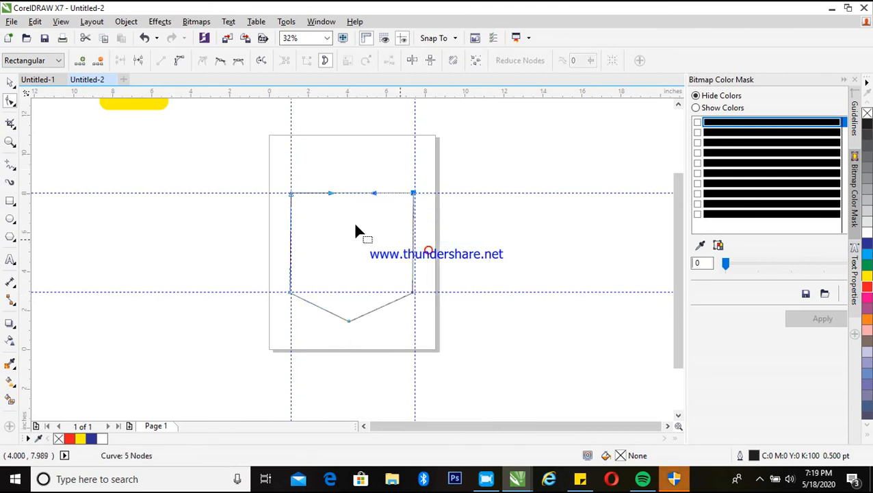
{"action": "double_click", "coordinate": [292, 194]}
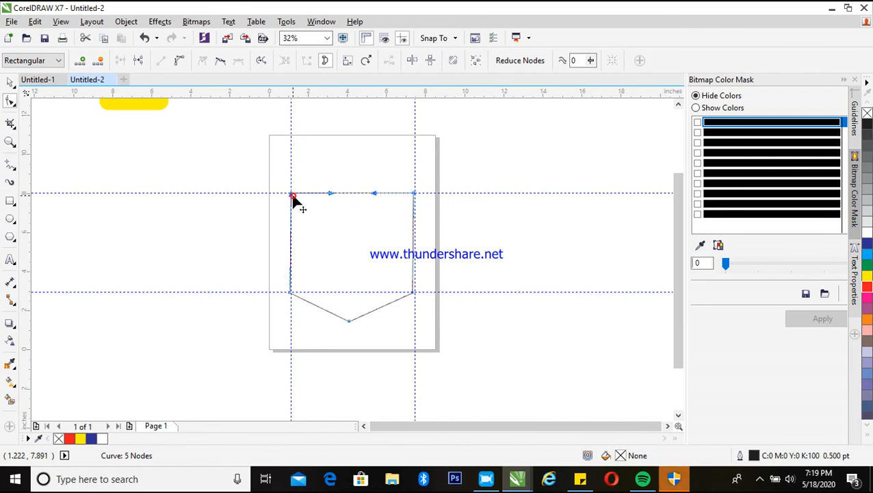
{"action": "double_click", "coordinate": [412, 194]}
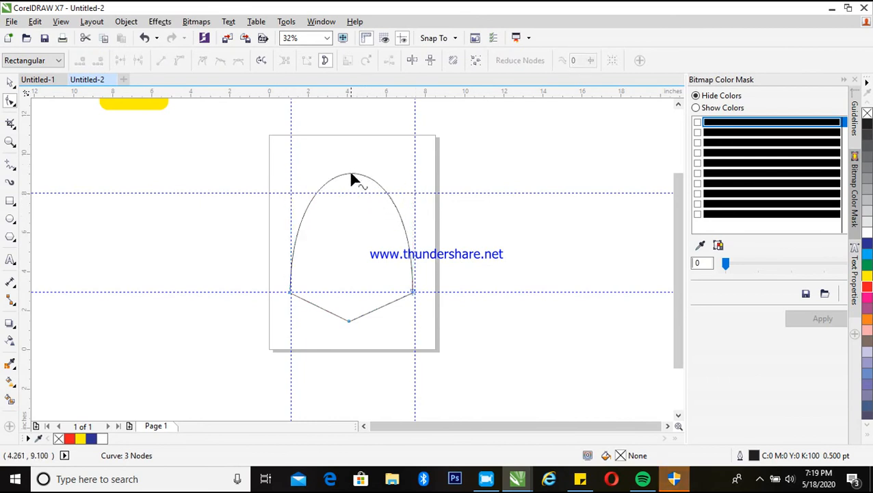
Step: Flatten the arch and remove the lower corner nodes, shaping a rounded form about 6.34 by 4.41 inches with one point on the lower guideline
{"action": "left_click_drag", "start_coordinate": [351, 176], "coordinate": [347, 242]}
{"action": "left_click_drag", "start_coordinate": [289, 293], "coordinate": [413, 295]}
{"action": "left_click_drag", "start_coordinate": [350, 323], "coordinate": [361, 292]}
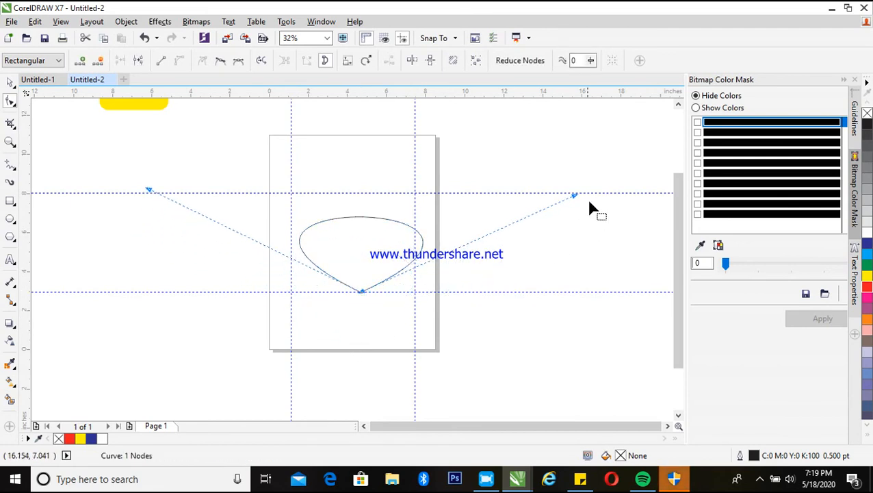
{"action": "left_click_drag", "start_coordinate": [574, 196], "coordinate": [577, 171]}
{"action": "key", "text": "space"}
{"action": "left_click_drag", "start_coordinate": [386, 235], "coordinate": [380, 225]}
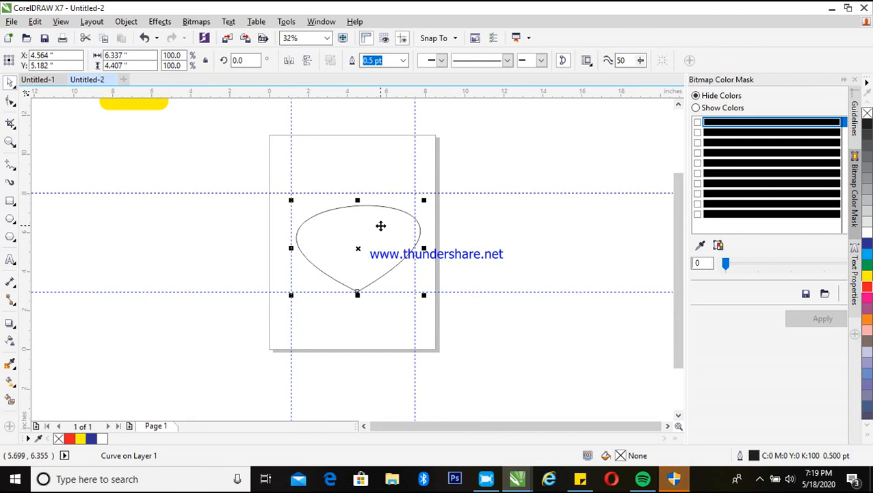
Step: Rotate the pointed shape clockwise to an angle of about 346 degrees
{"action": "key", "text": "Escape"}
{"action": "left_click", "coordinate": [394, 228]}
{"action": "left_click", "coordinate": [393, 228]}
{"action": "left_click_drag", "start_coordinate": [427, 201], "coordinate": [427, 221]}
Step: Move the shape's point slightly below the lower guideline and adjust its curve handle, making the shape about 5.91 by 4.67 inches
{"action": "left_click", "coordinate": [10, 100]}
{"action": "left_click", "coordinate": [349, 292]}
{"action": "left_click_drag", "start_coordinate": [349, 295], "coordinate": [345, 305]}
{"action": "left_click_drag", "start_coordinate": [583, 238], "coordinate": [557, 221]}
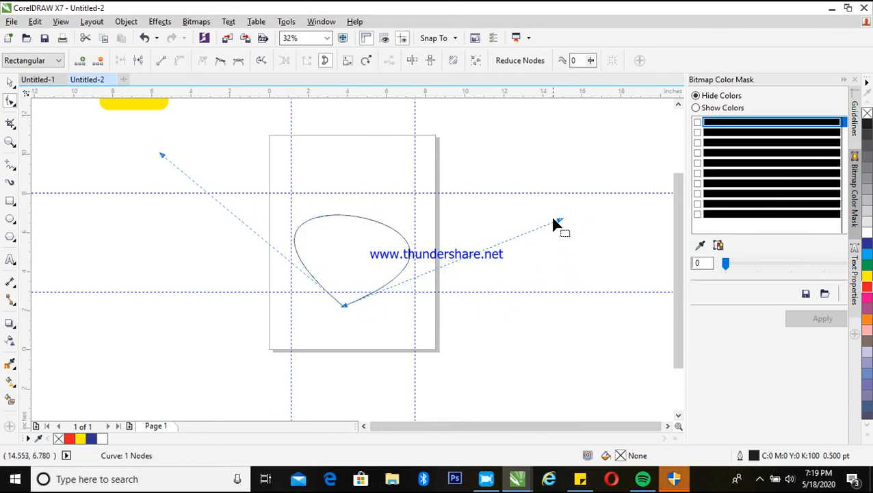
{"action": "key", "text": "space"}
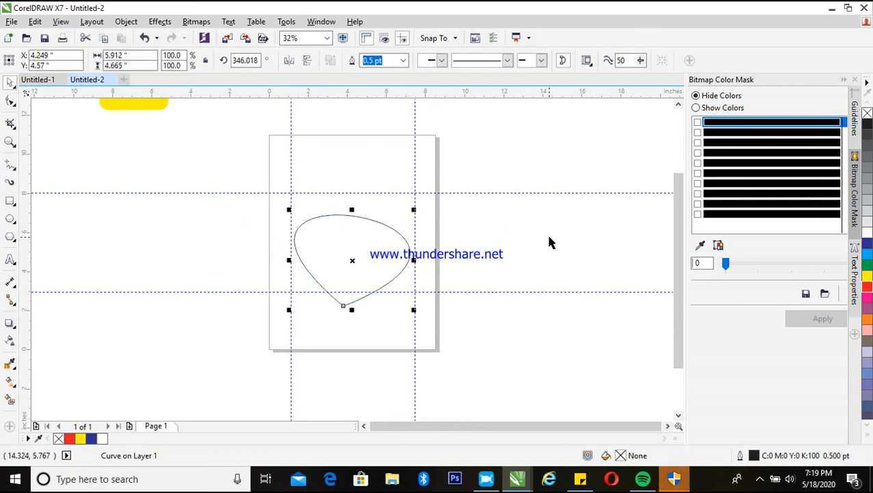
Step: Fill the shape with green C:64 M:0 Y:100 K:0 and remove its outline
{"action": "left_click", "coordinate": [865, 266]}
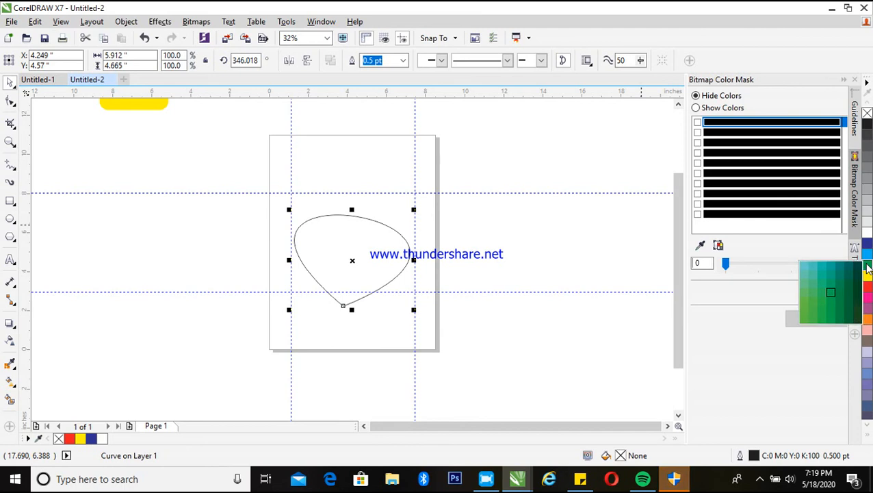
{"action": "left_click", "coordinate": [805, 307]}
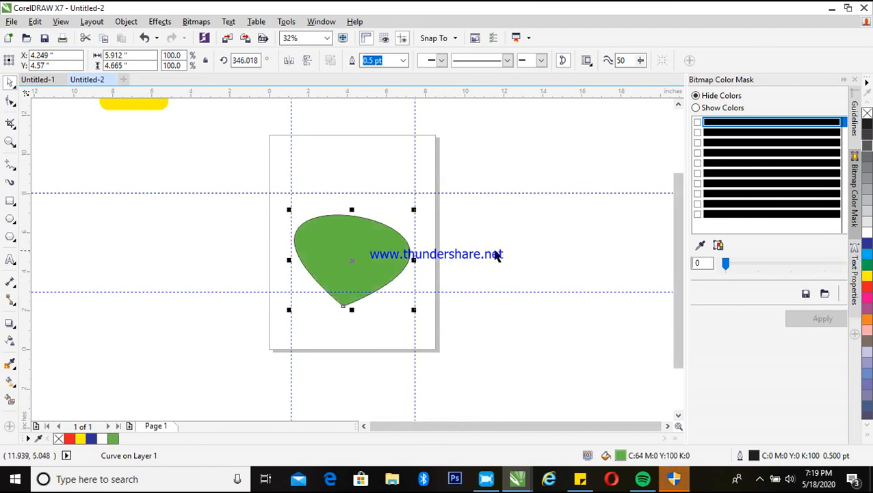
{"action": "left_click", "coordinate": [378, 248]}
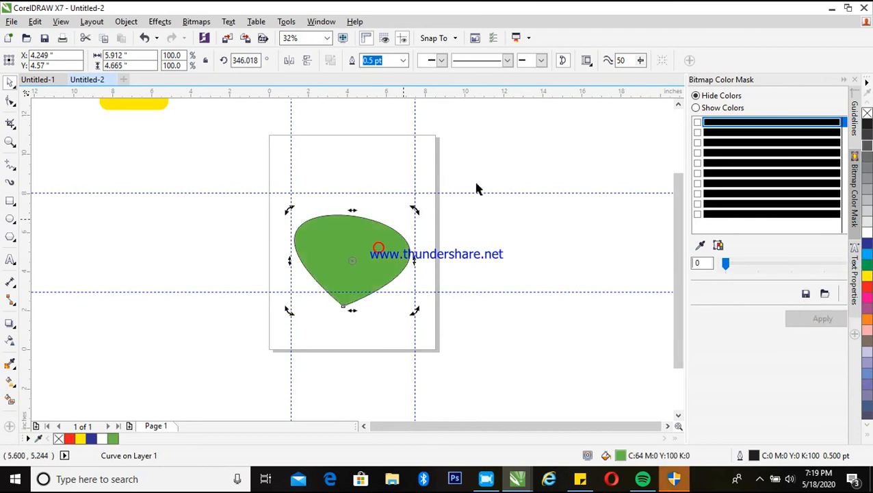
{"action": "right_click", "coordinate": [867, 114]}
{"action": "left_click", "coordinate": [580, 230]}
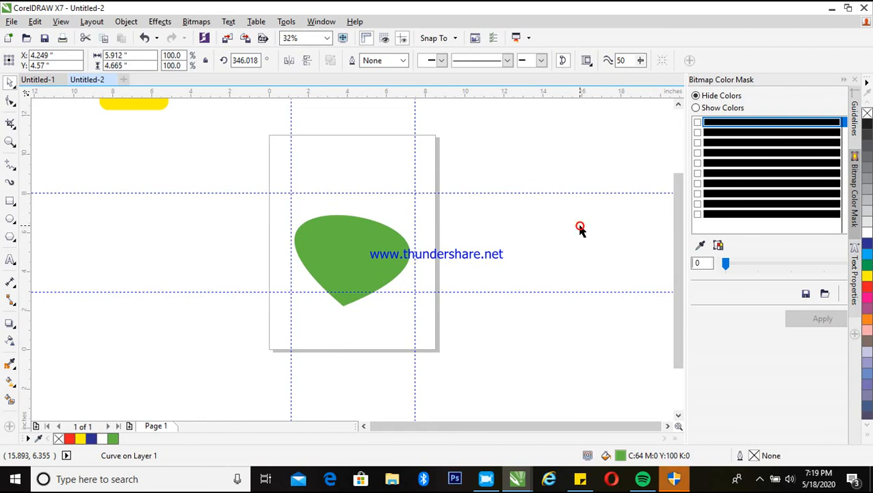
Step: Cut a hole through the green shape with a centred copy scaled to about 45.3%, and delete the copy
{"action": "left_click", "coordinate": [363, 279]}
{"action": "left_click_drag", "start_coordinate": [412, 310], "coordinate": [411, 289]}
{"action": "left_click", "coordinate": [404, 253], "text": "shift"}
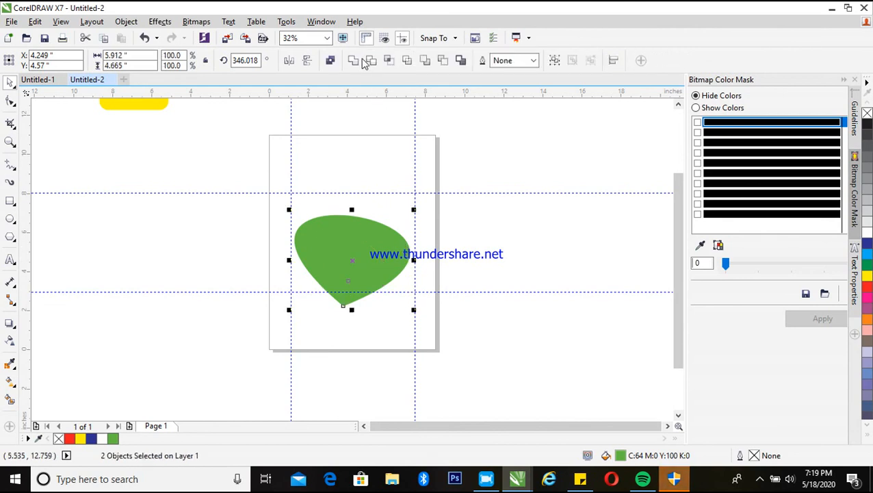
{"action": "left_click", "coordinate": [367, 293]}
{"action": "left_click", "coordinate": [364, 259]}
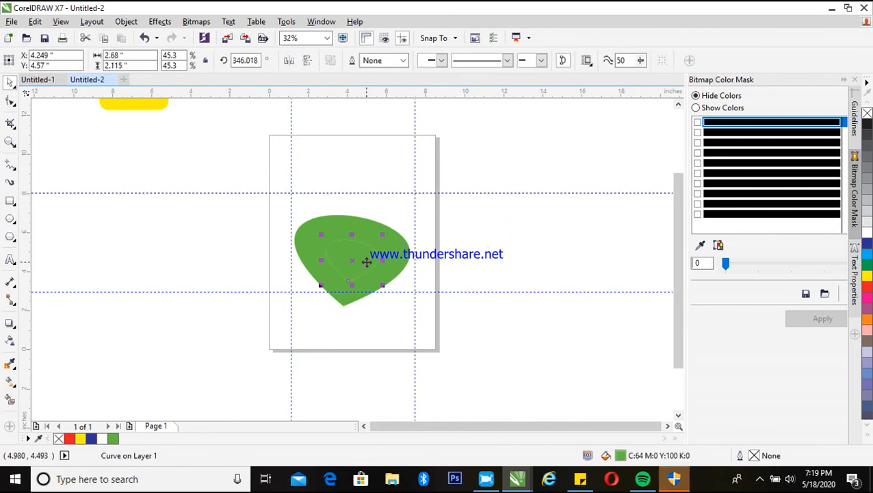
{"action": "left_click", "coordinate": [546, 278]}
{"action": "left_click", "coordinate": [544, 253]}
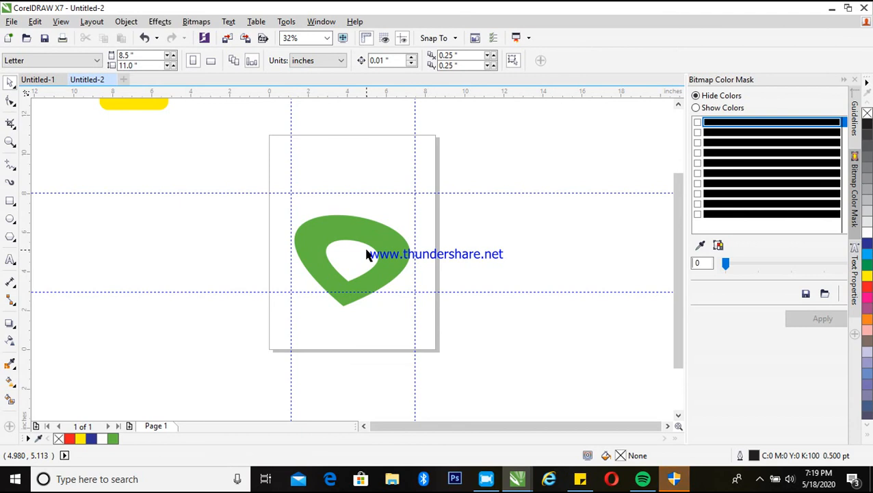
Step: Duplicate the green ring and offset the copy slightly down and left to X 4.151 and Y 4.406 inches
{"action": "left_click", "coordinate": [388, 244]}
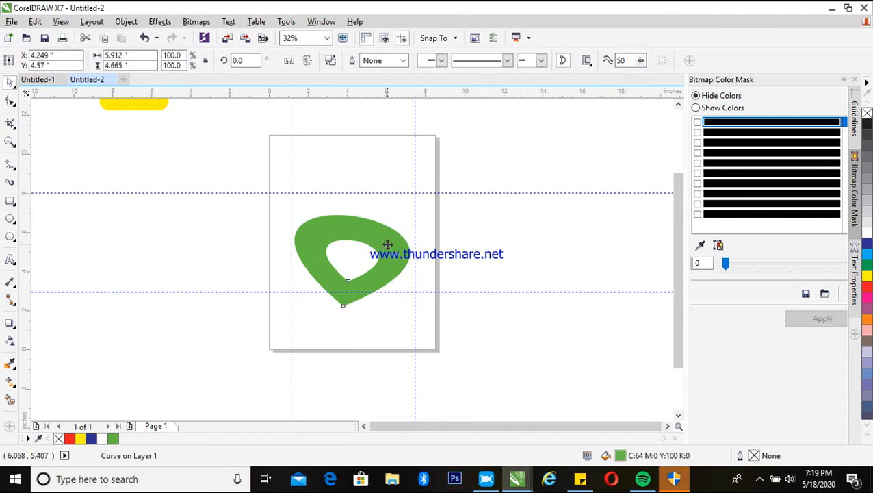
{"action": "left_click", "coordinate": [576, 235]}
{"action": "left_click", "coordinate": [391, 245]}
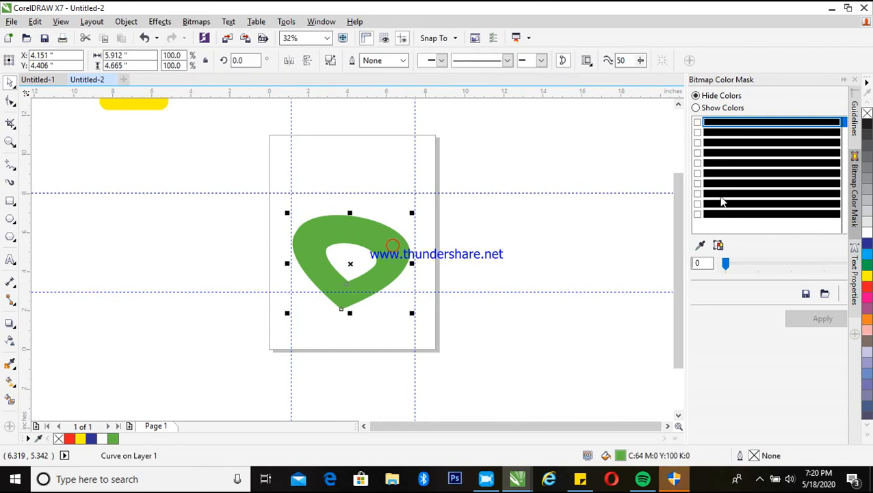
Step: Tint the offset copy with yellow to C:47 M:0 Y:100 K:0 and place it behind the original green ring
{"action": "left_click", "coordinate": [868, 275]}
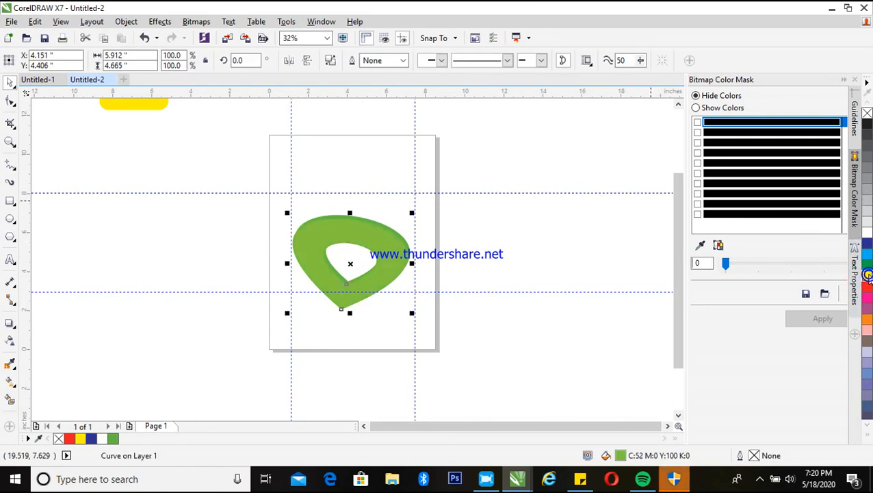
{"action": "left_click", "coordinate": [868, 275]}
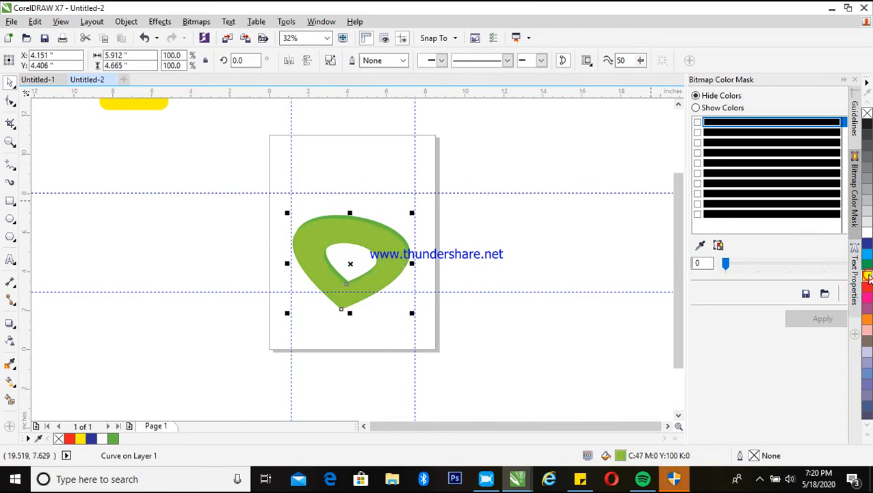
{"action": "left_click", "coordinate": [868, 275]}
{"action": "key", "text": "z"}
{"action": "left_click_drag", "start_coordinate": [237, 187], "coordinate": [523, 342]}
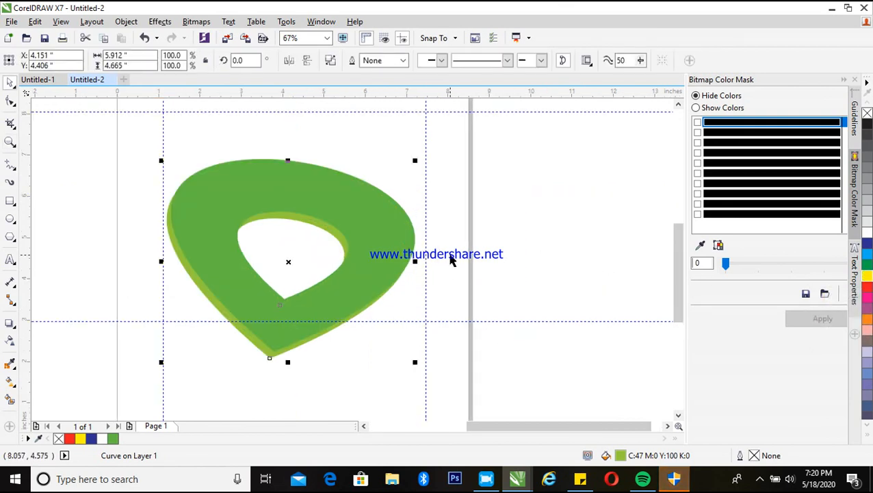
{"action": "left_click", "coordinate": [288, 261]}
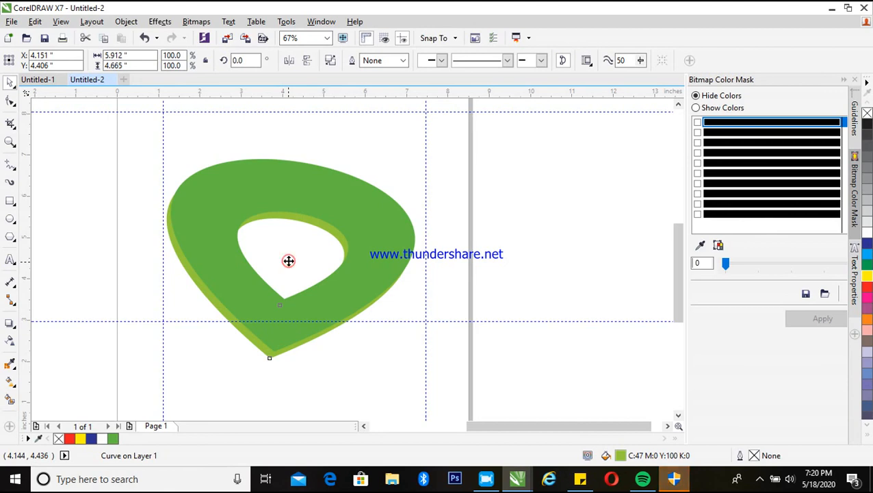